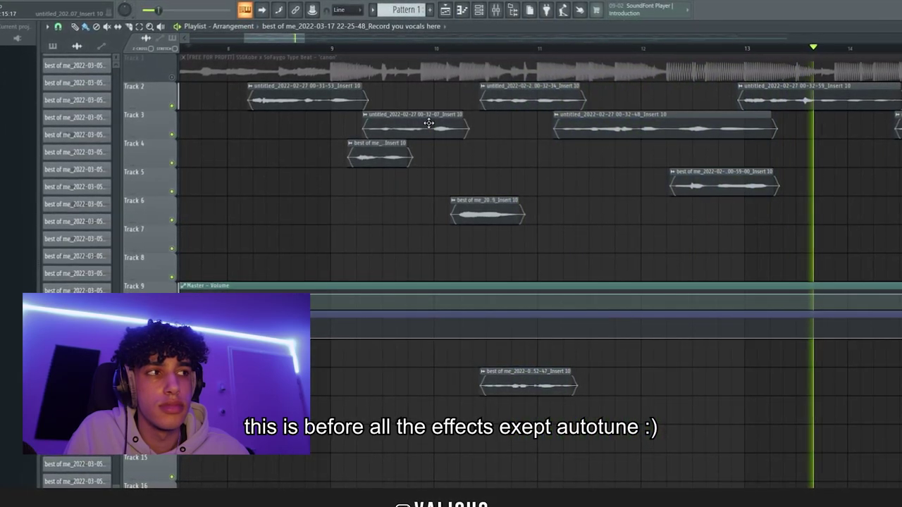
# - Stop playback and re-enable all the effects after Auto-Tune Pro on the Main Vocal 1 mixer track
pyautogui.press('space')
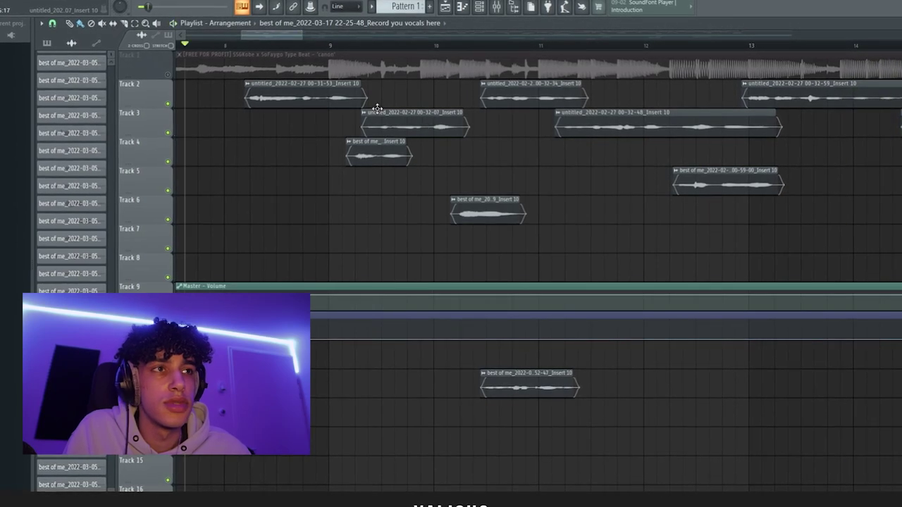
pyautogui.click(497, 7)
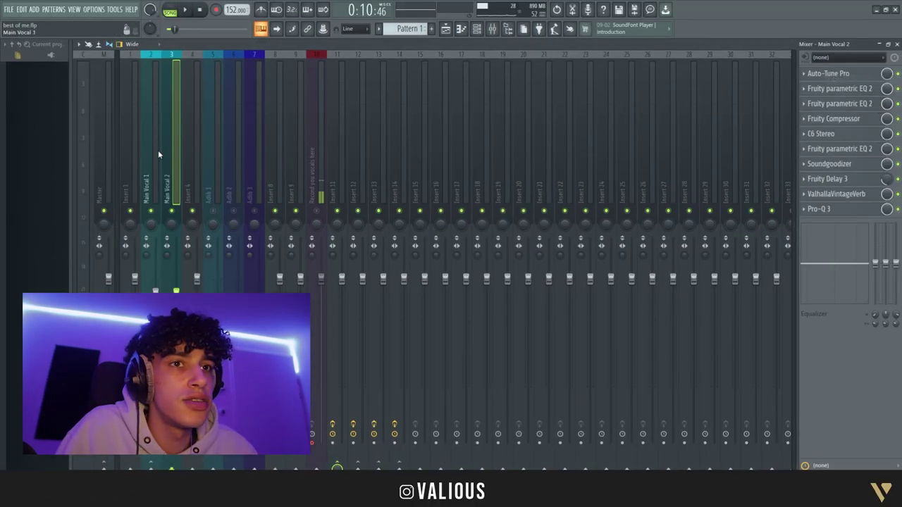
pyautogui.click(129, 140)
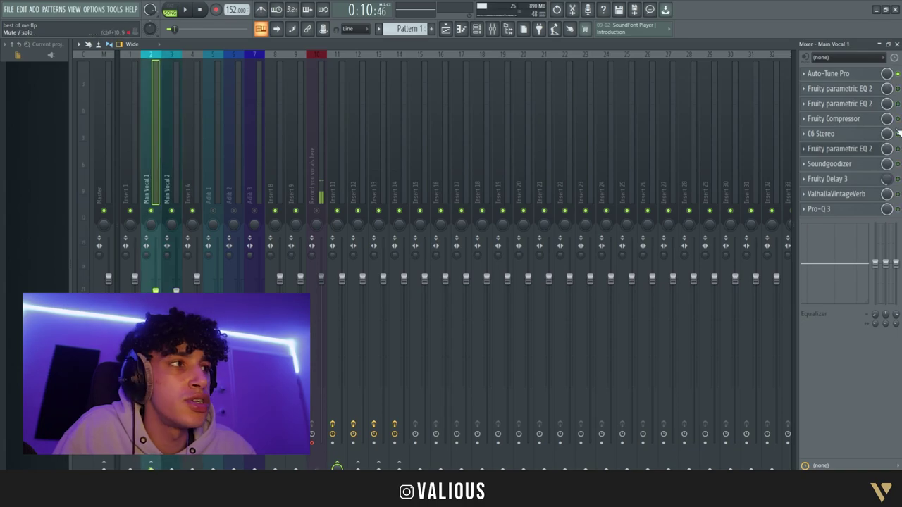
pyautogui.rightClick(897, 74)
pyautogui.click(877, 87)
pyautogui.rightClick(897, 74)
pyautogui.click(893, 87)
pyautogui.rightClick(897, 75)
pyautogui.click(852, 82)
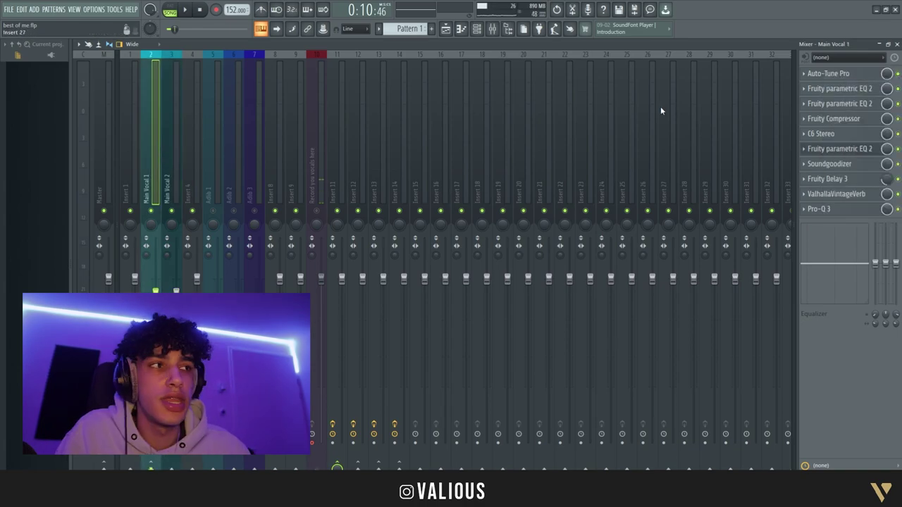
# - Examine the Auto-Tune Pro, Fruity parametric EQ 2, Fruity Compressor and C6 Stereo settings on Main Vocal 1
pyautogui.click(848, 77)
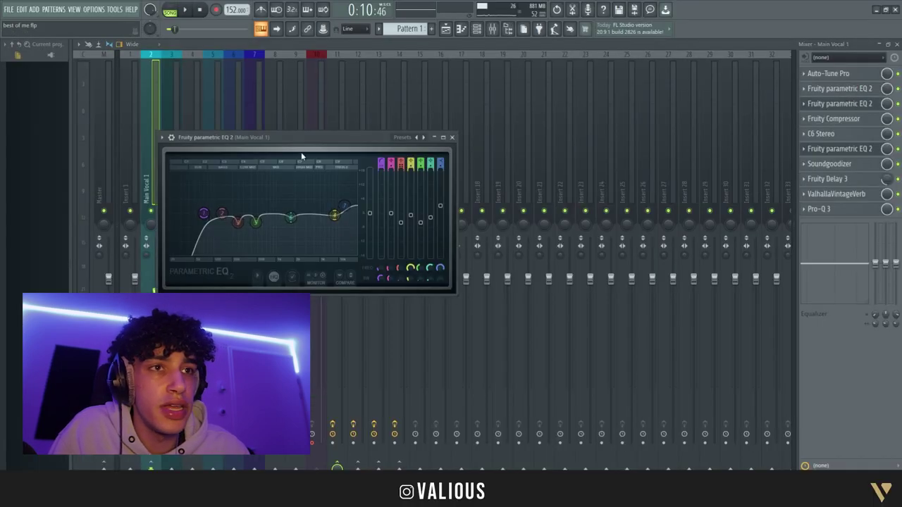
pyautogui.moveTo(286, 139); pyautogui.dragTo(353, 160)
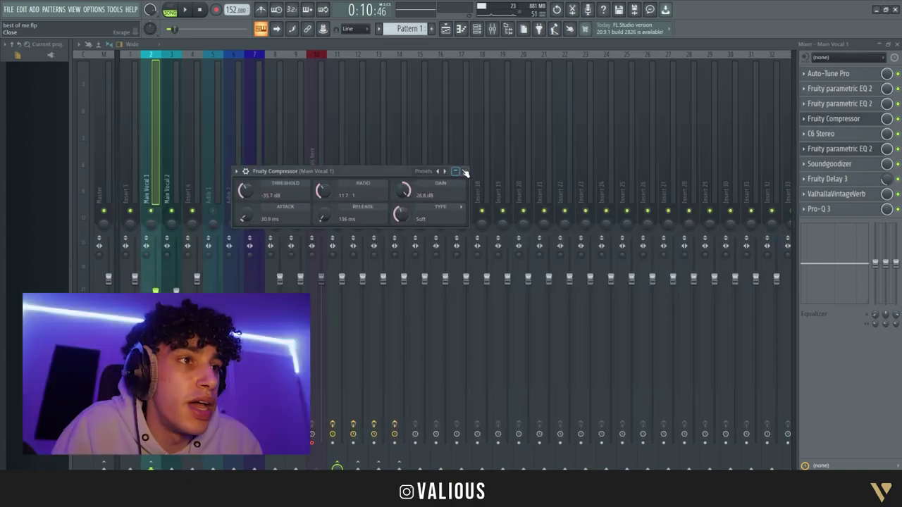
pyautogui.click(834, 119)
pyautogui.click(824, 133)
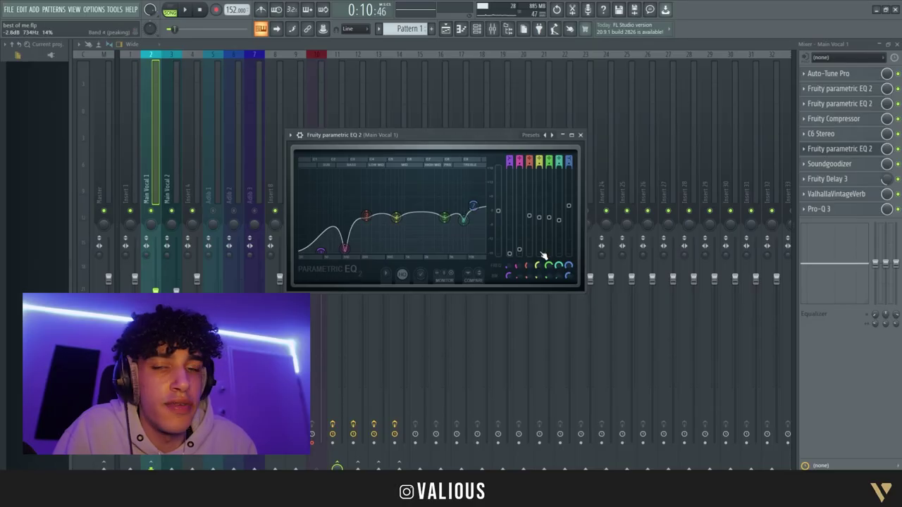
# - Examine the EQ curve, Soundgoodizer and ValhallaVintageVerb settings further down the Main Vocal 1 chain
pyautogui.click(580, 134)
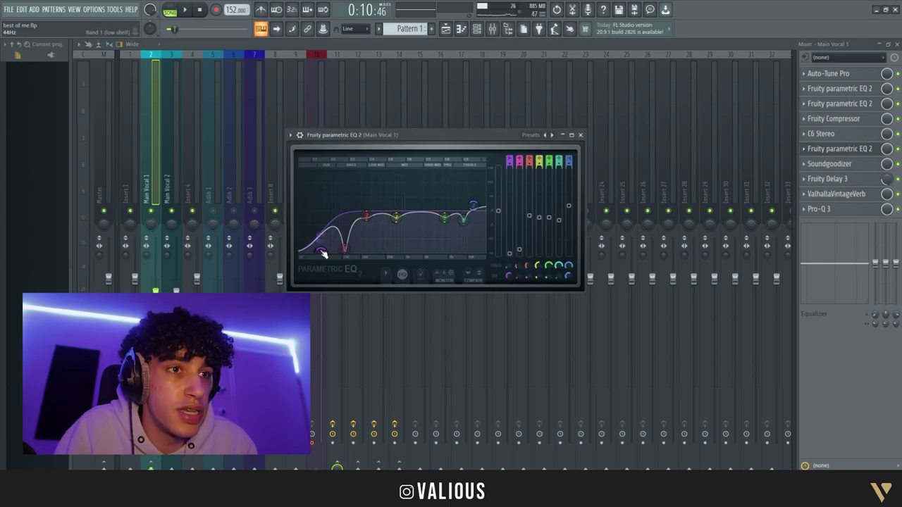
pyautogui.click(581, 135)
pyautogui.click(824, 163)
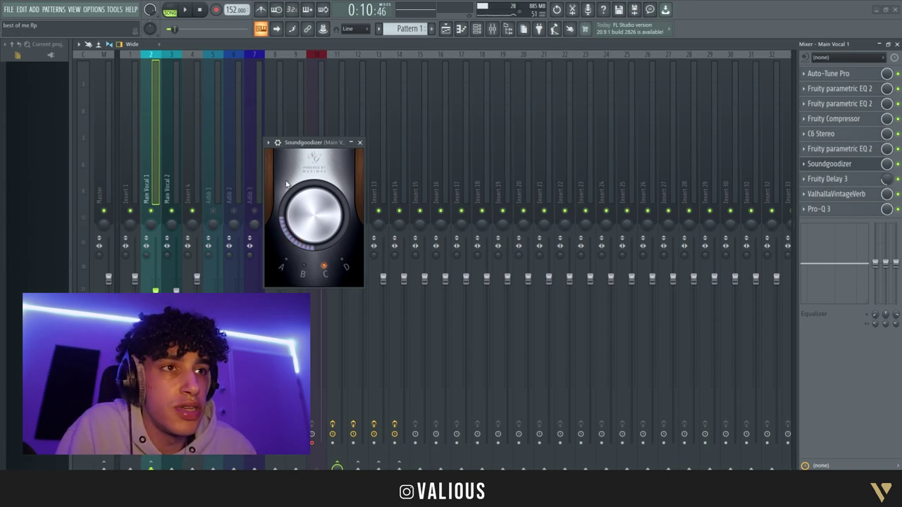
pyautogui.click(360, 143)
pyautogui.click(831, 194)
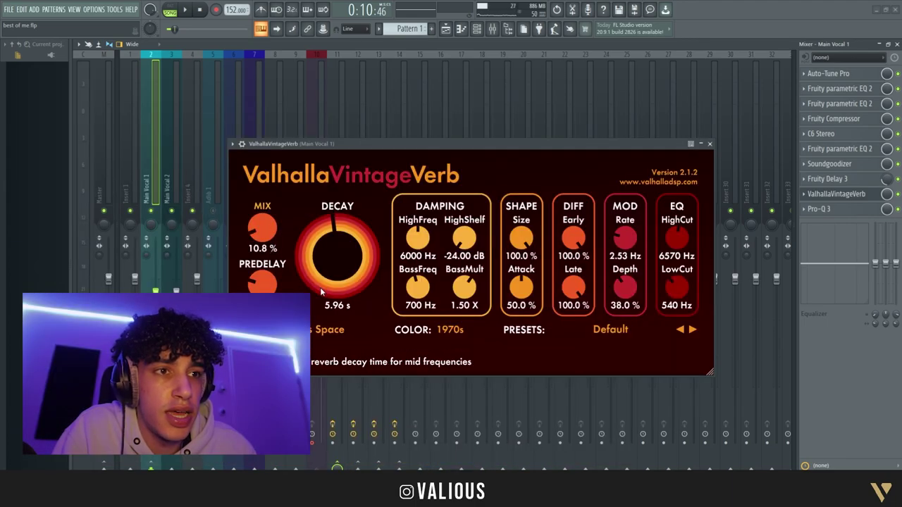
pyautogui.moveTo(331, 258); pyautogui.dragTo(329, 253)
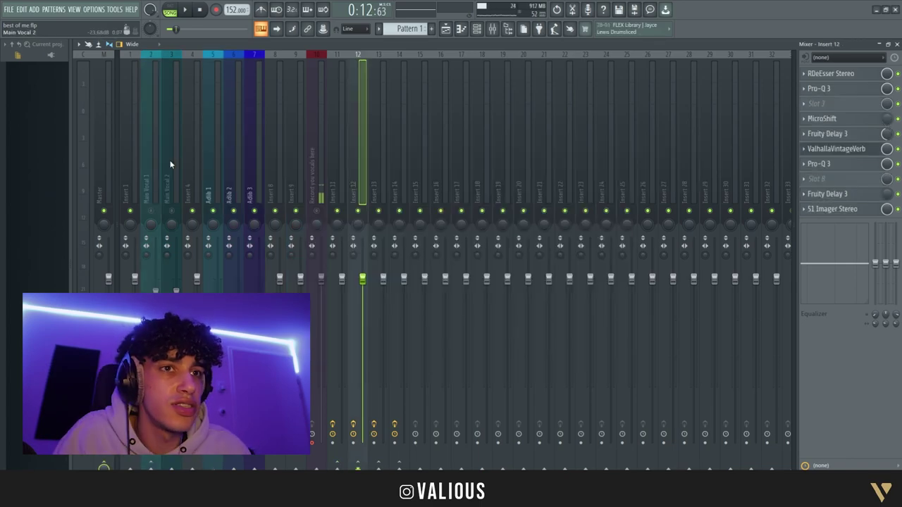
# - Examine the RDeEsser Stereo and both Pro-Q 3 equalizers on the Insert 11 mixer track
pyautogui.click(151, 167)
pyautogui.click(321, 164)
pyautogui.click(343, 158)
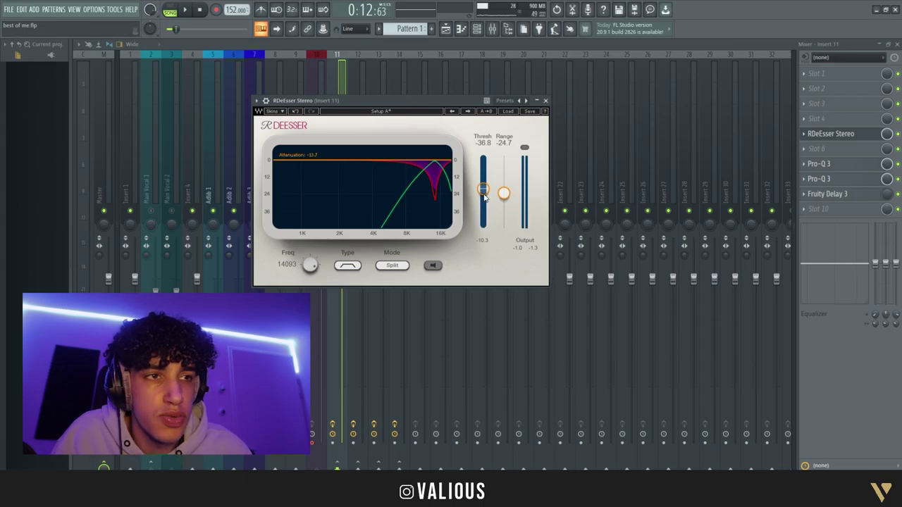
pyautogui.click(825, 164)
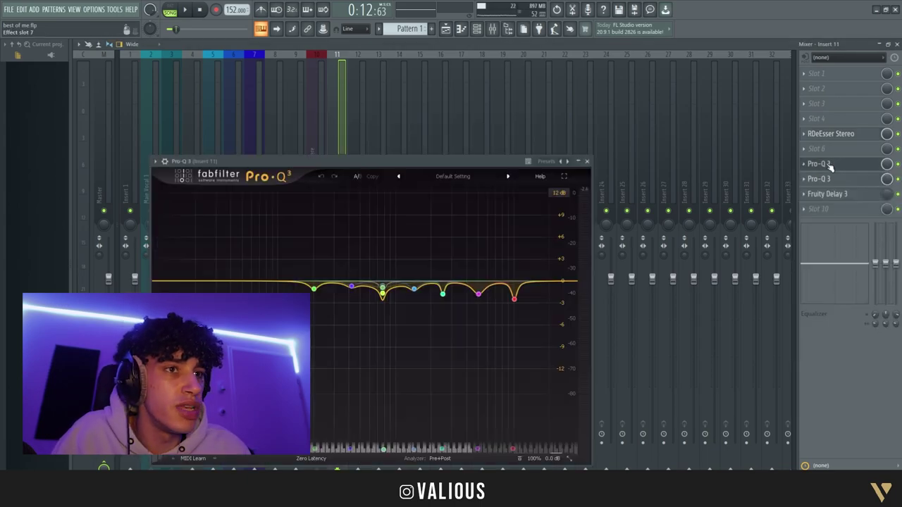
pyautogui.click(837, 182)
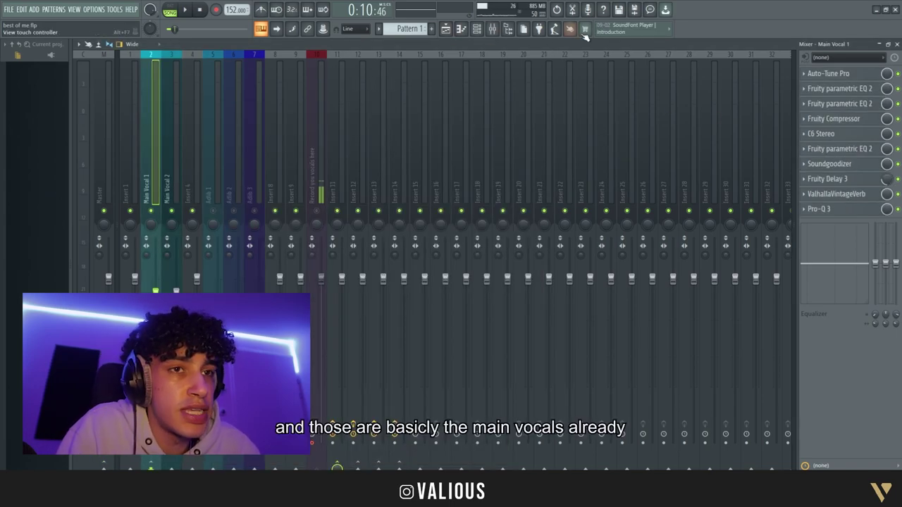
# - Play the main vocals with all effects in the playlist, mute the beat on Track 1 and stop playback
pyautogui.click(445, 28)
pyautogui.press('space')
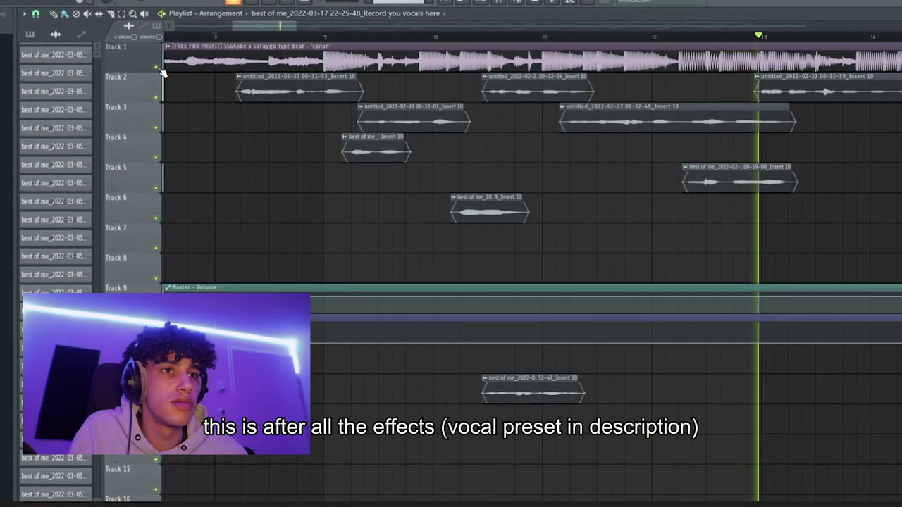
pyautogui.click(161, 70)
pyautogui.press('space')
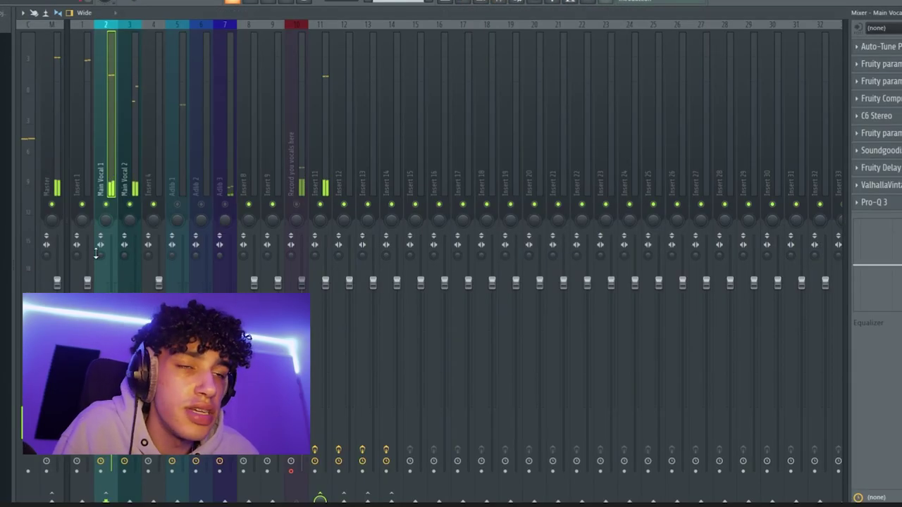
# - Mute Main Vocal 1 and Main Vocal 2 and unmute the adlib tracks in the mixer
pyautogui.click(105, 205)
pyautogui.click(130, 204)
pyautogui.click(177, 204)
pyautogui.click(201, 204)
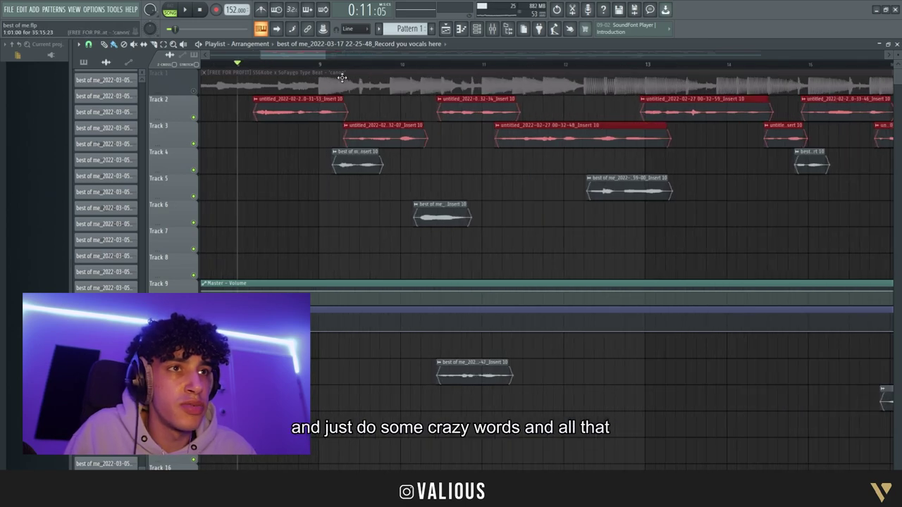
# - Play the adlibs without the main vocals, unmute the beat on Track 1 partway through, and stop playback
pyautogui.click(491, 29)
pyautogui.press('space')
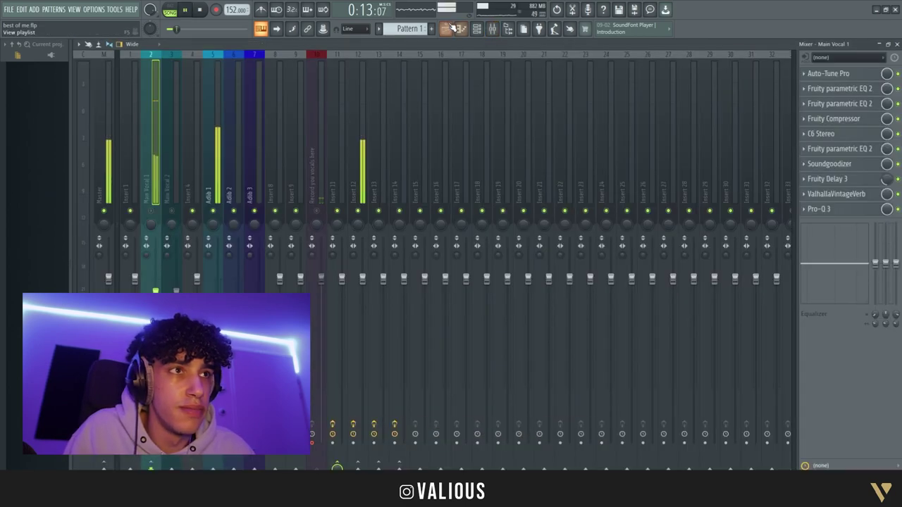
pyautogui.click(445, 29)
pyautogui.scroll(-2, 383, 184)
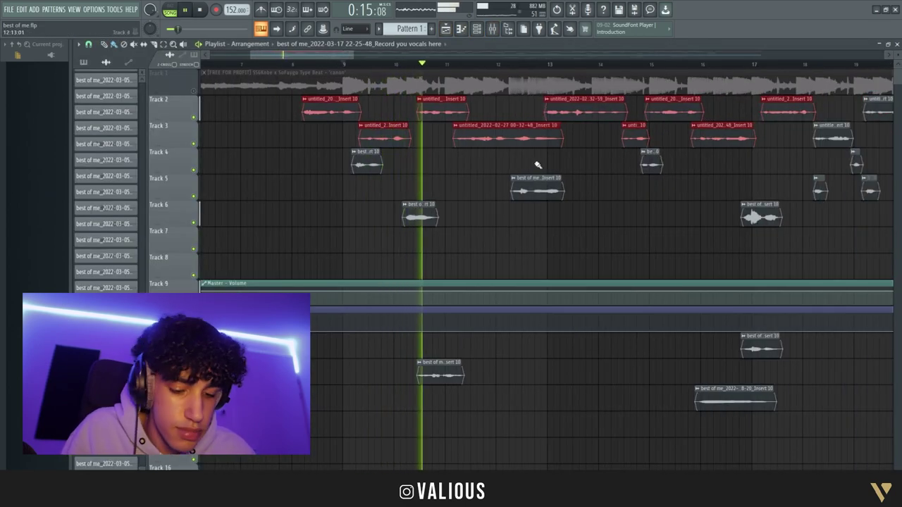
pyautogui.click(196, 92)
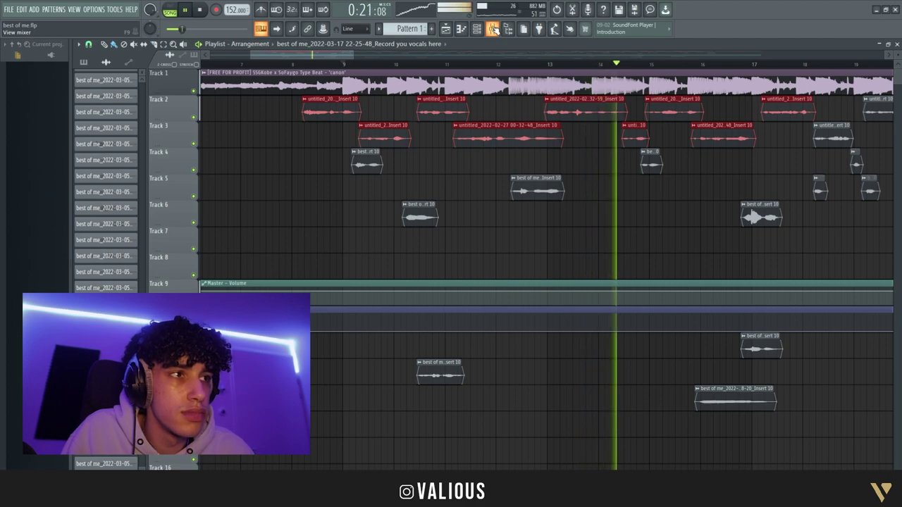
pyautogui.click(200, 10)
pyautogui.click(495, 30)
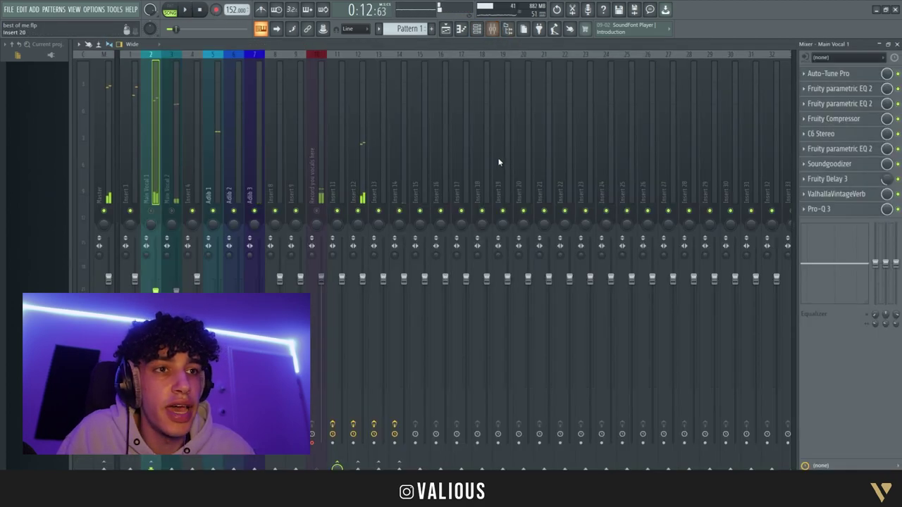
# - Examine the Adlib 1 effect chain, plus ValhallaVintageVerb and S1 Imager Stereo on Insert 12
pyautogui.click(207, 169)
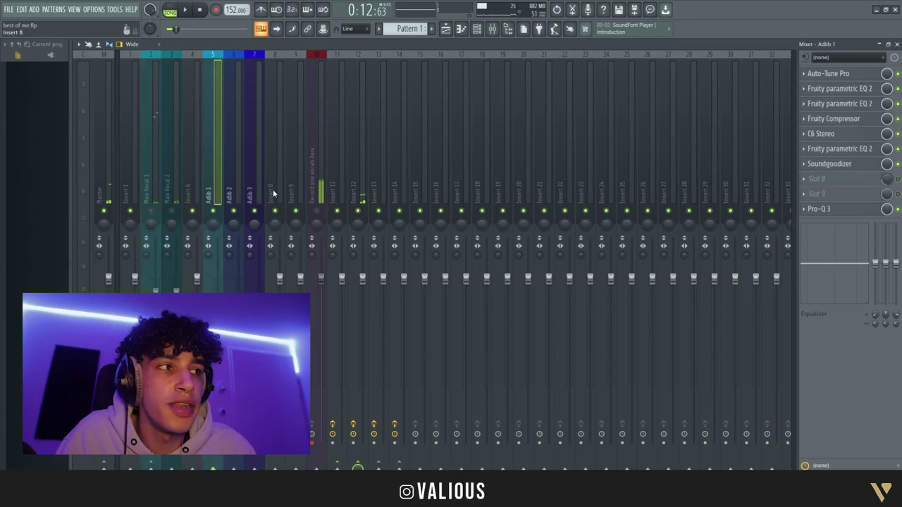
pyautogui.click(331, 180)
pyautogui.press('Right')
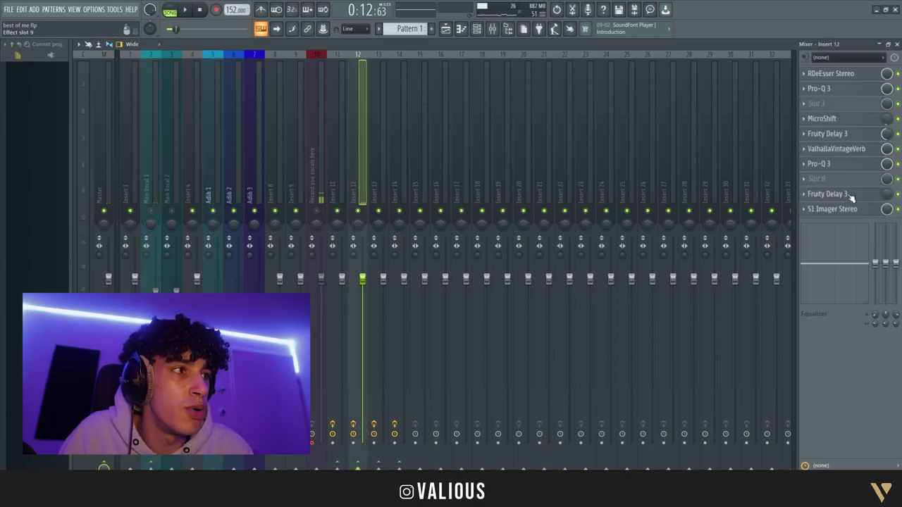
pyautogui.click(839, 152)
pyautogui.click(583, 112)
pyautogui.click(864, 210)
pyautogui.moveTo(382, 122); pyautogui.dragTo(441, 128)
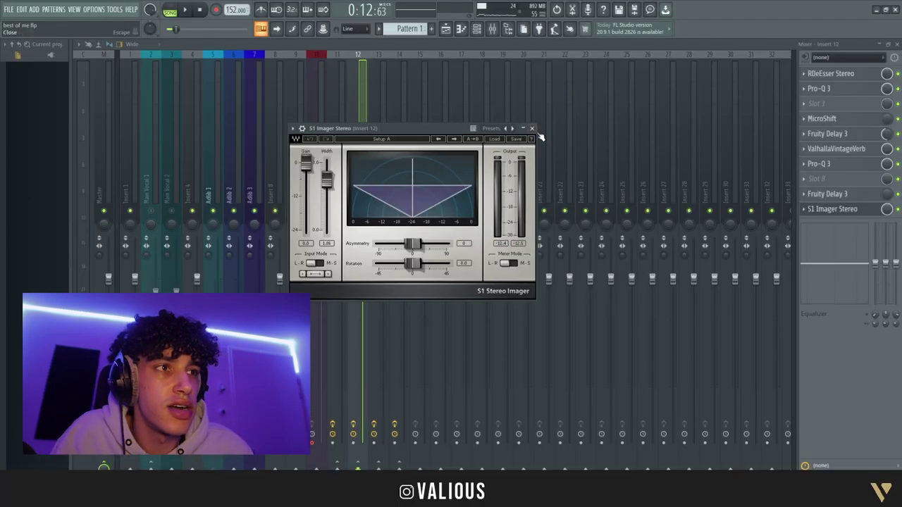
pyautogui.click(533, 129)
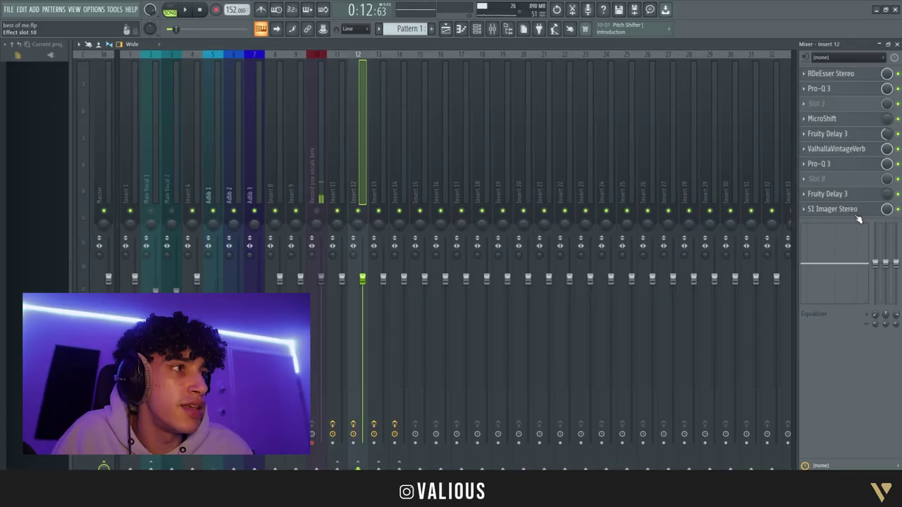
# - Examine the reverb and the Pro-Q 3 equalizer curve on Insert 12
pyautogui.click(849, 150)
pyautogui.click(810, 164)
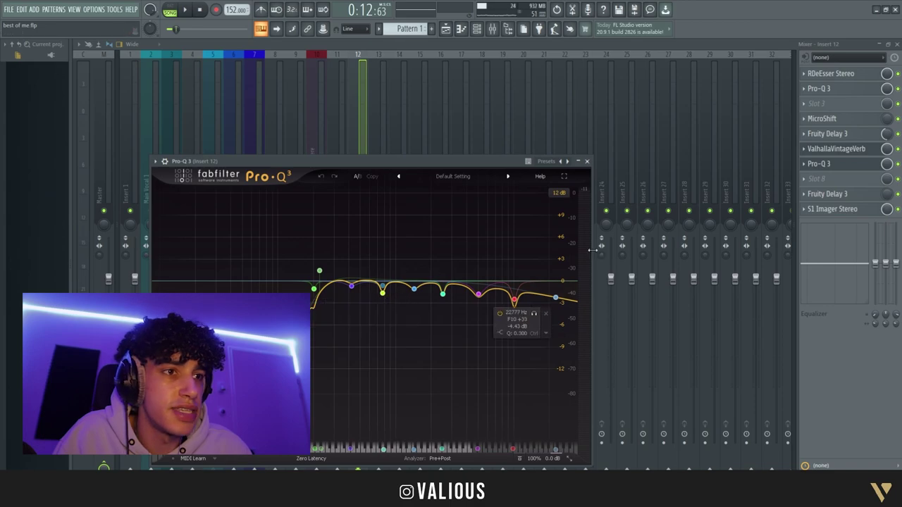
pyautogui.click(588, 161)
# - Review the effect chains on Insert 13 and Insert 14, including the Fruity PanOMatic settings
pyautogui.click(371, 169)
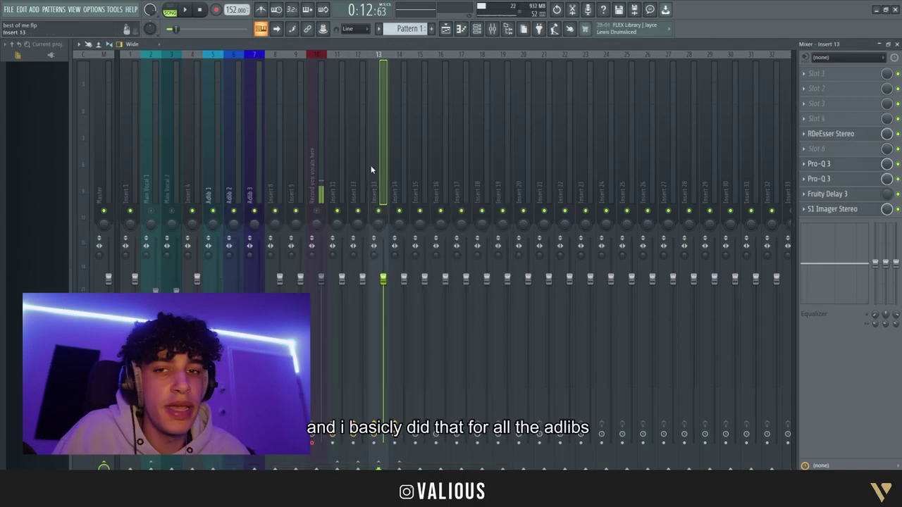
pyautogui.click(403, 166)
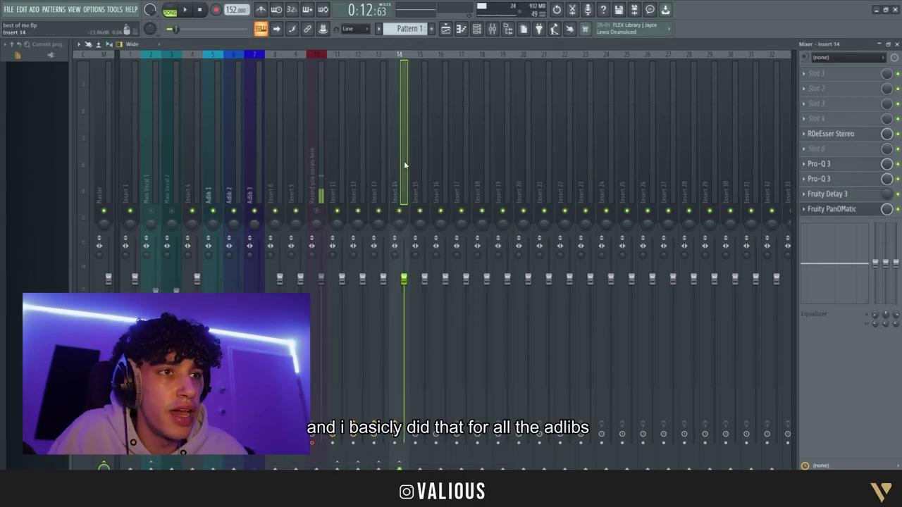
pyautogui.click(834, 209)
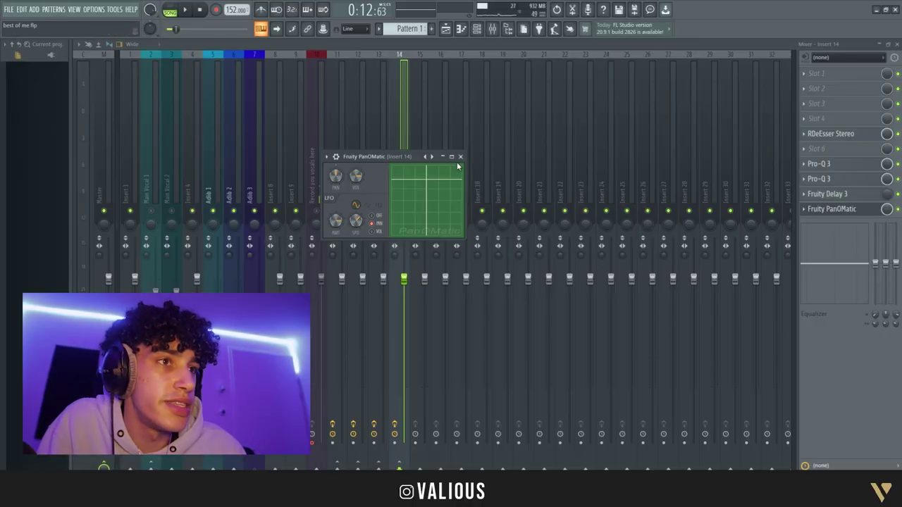
pyautogui.click(460, 156)
# - Check the arrangement in the playlist and inspect Insert 12 in the mixer
pyautogui.click(443, 30)
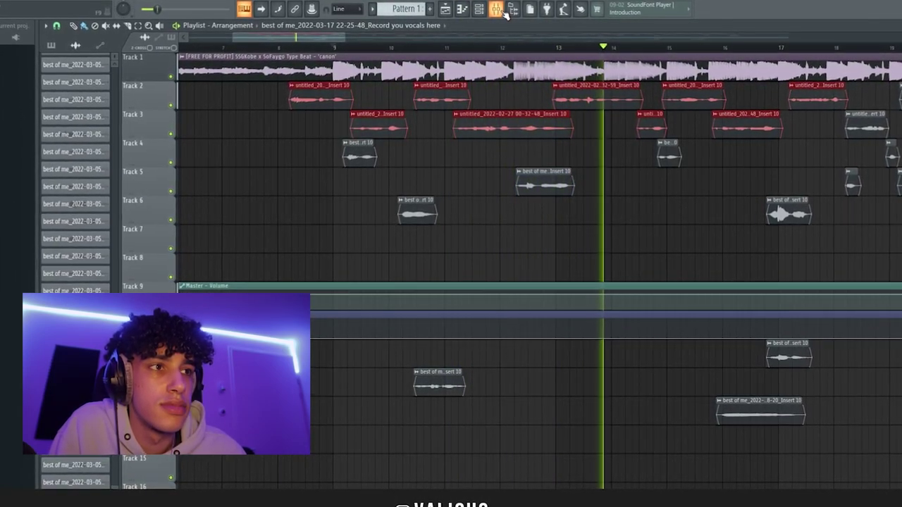
pyautogui.click(503, 12)
pyautogui.click(348, 106)
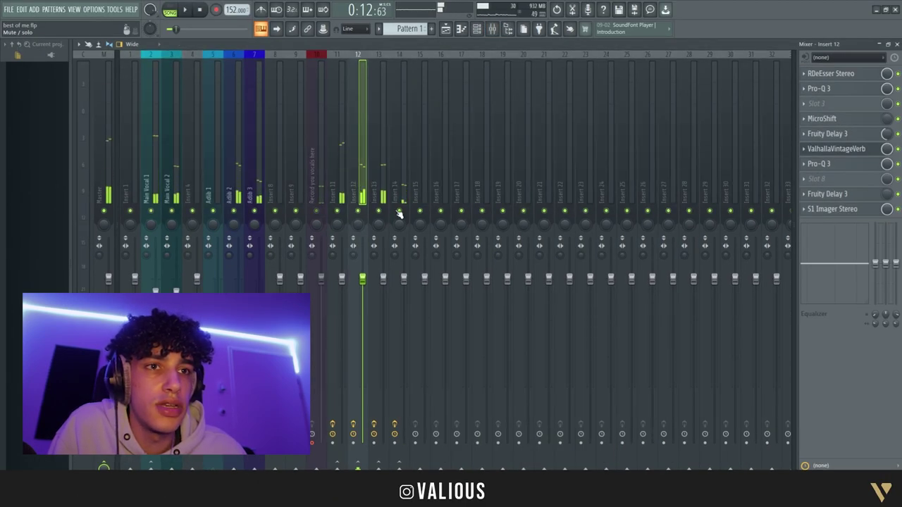
# - Deselect the vocal clips in the playlist and move the playhead to the start of the song
pyautogui.click(460, 32)
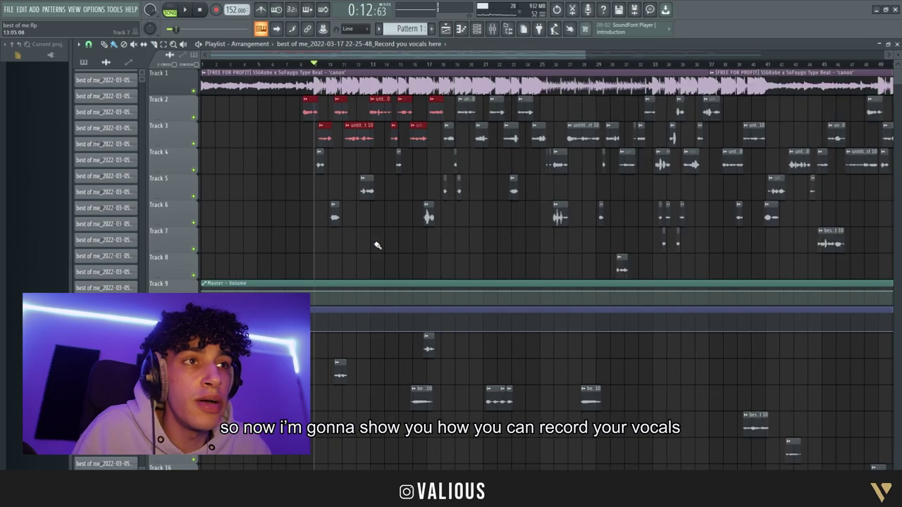
pyautogui.hotkey('ctrl', 'd')
pyautogui.scroll(3, 175, 154)
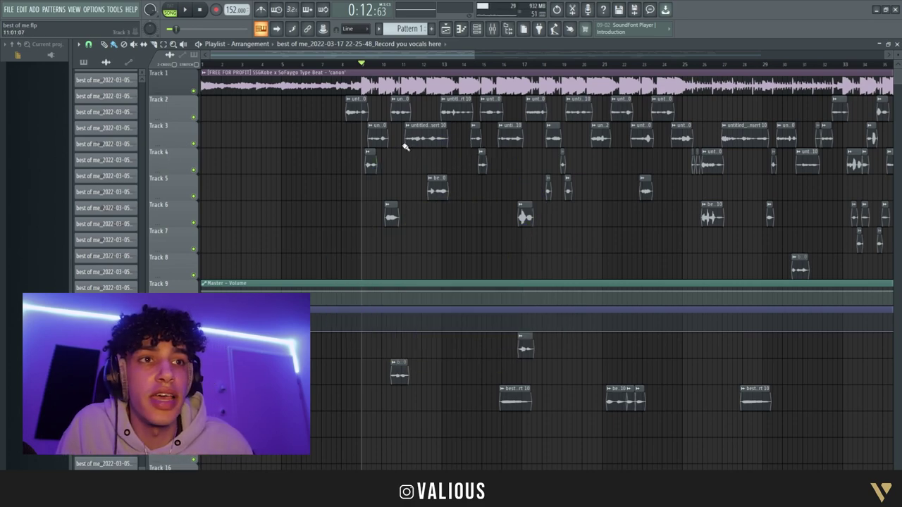
pyautogui.click(208, 65)
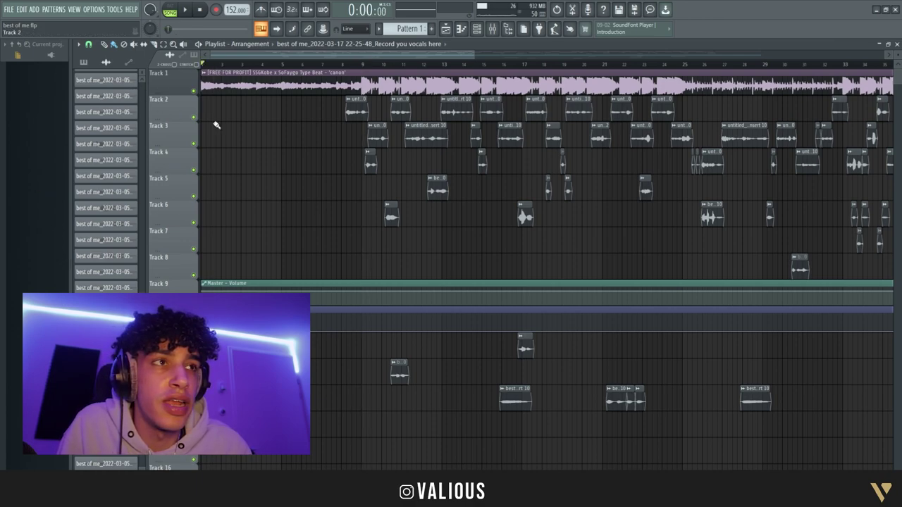
# - Select the "Record you vocals here" mixer track and check its available microphone inputs
pyautogui.click(500, 36)
pyautogui.click(319, 118)
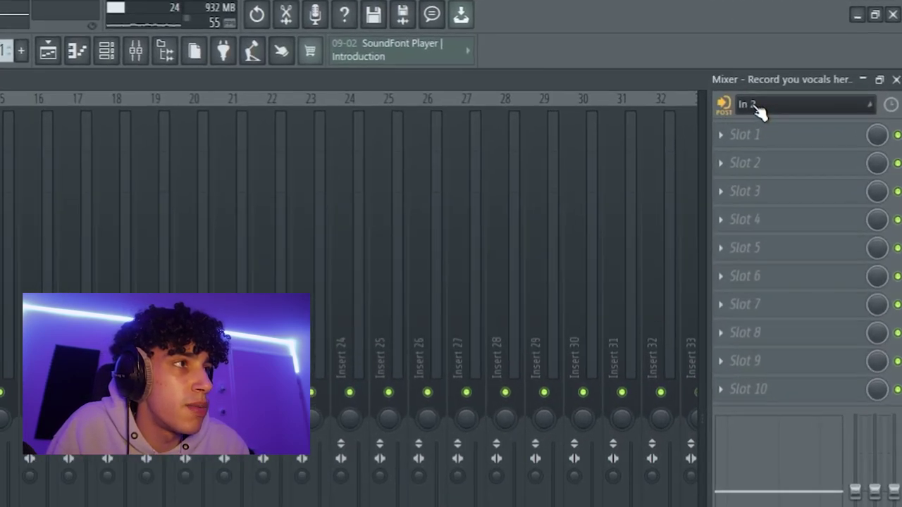
pyautogui.click(818, 57)
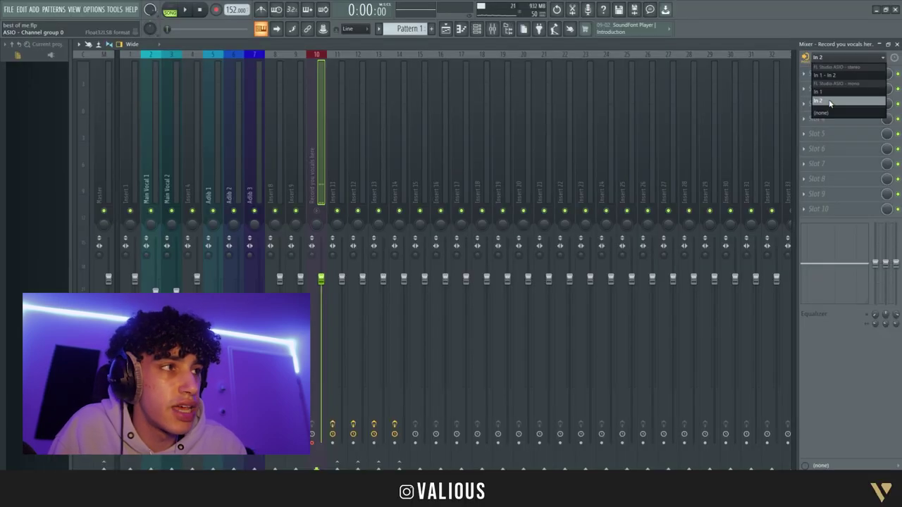
pyautogui.click(797, 232)
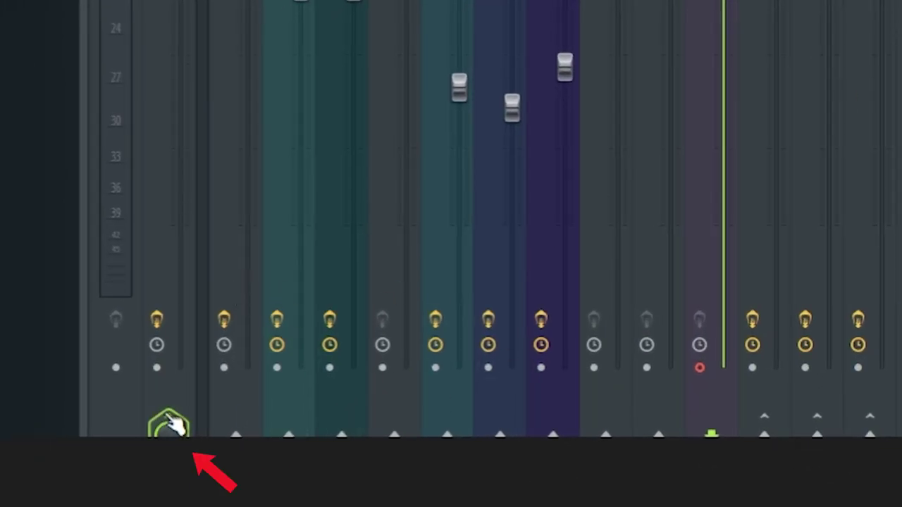
# - Route the vocal recording track to Main Vocal 1 instead of the master
pyautogui.click(289, 431)
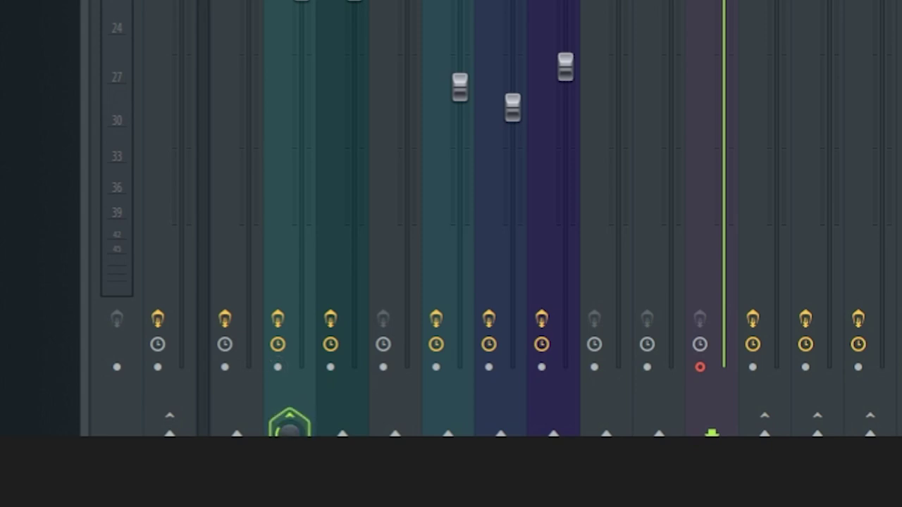
pyautogui.click(289, 432)
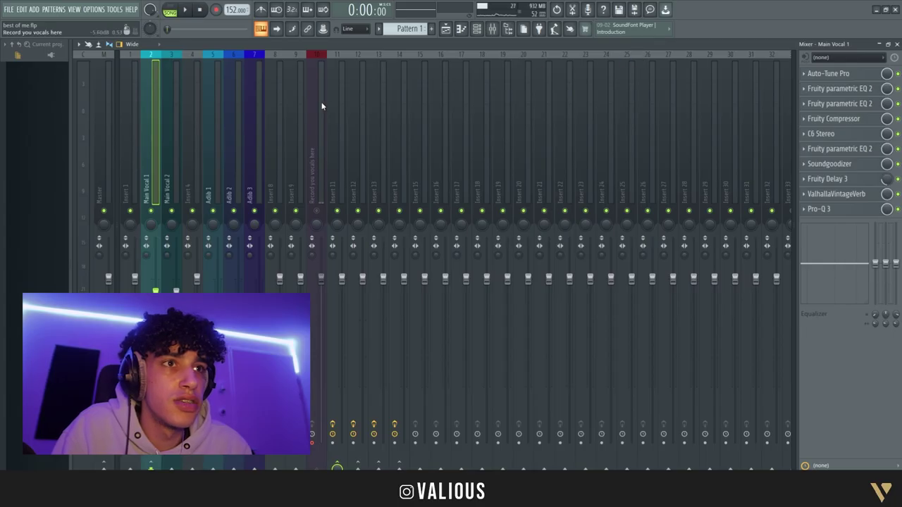
# - Run the song from the start with the recording track armed, checking the vocal levels in the mixer and the arrangement in the playlist
pyautogui.click(445, 29)
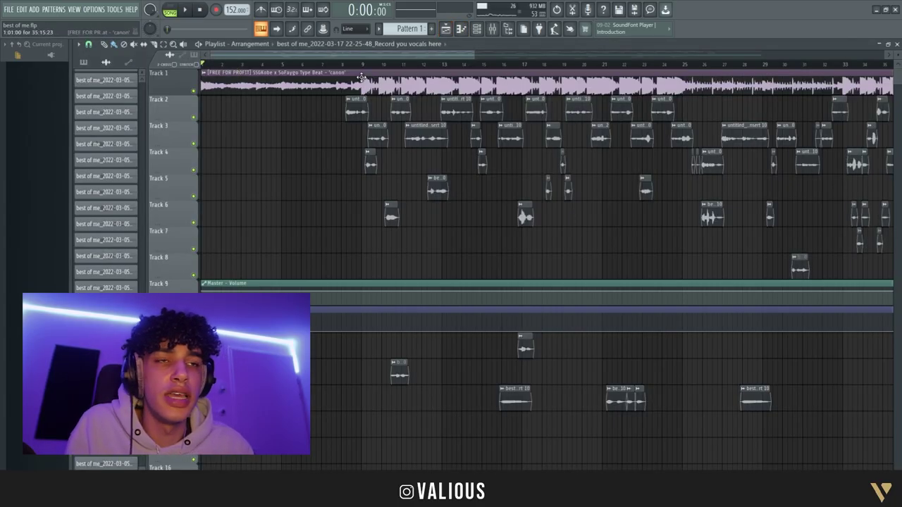
pyautogui.press('F9')
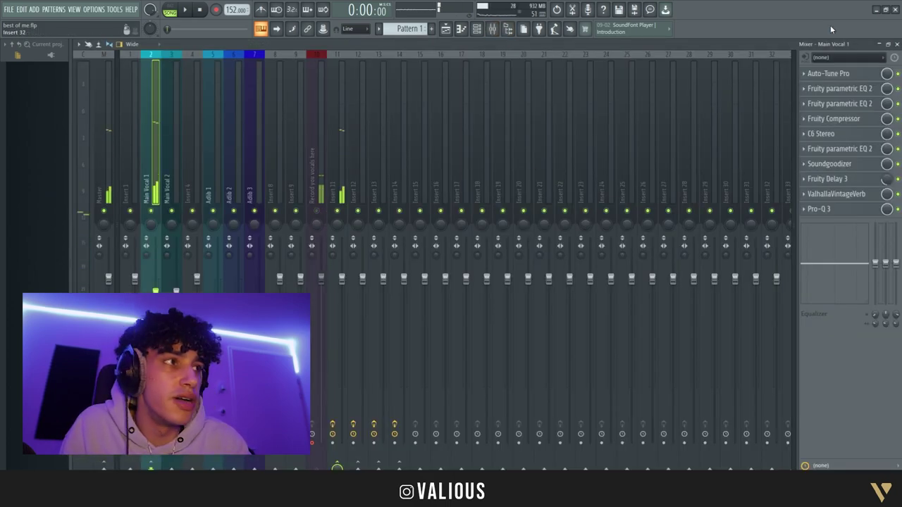
pyautogui.click(451, 32)
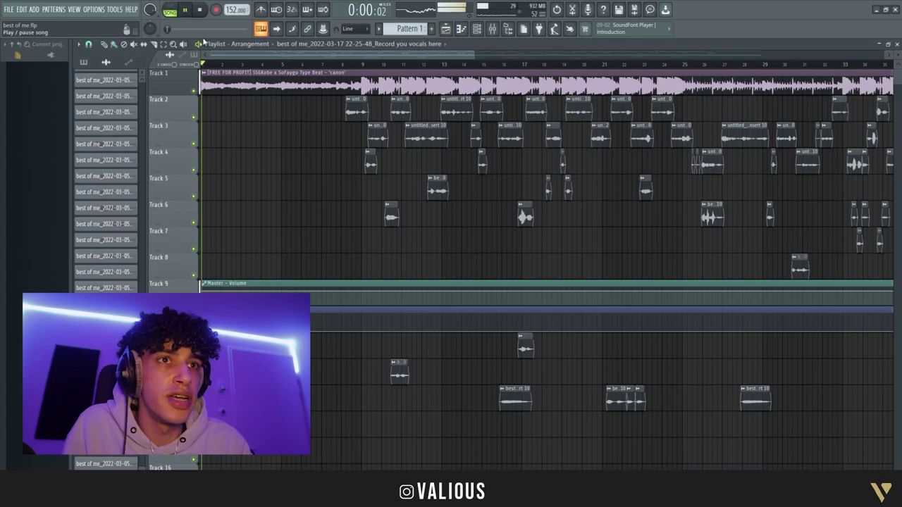
pyautogui.press('space')
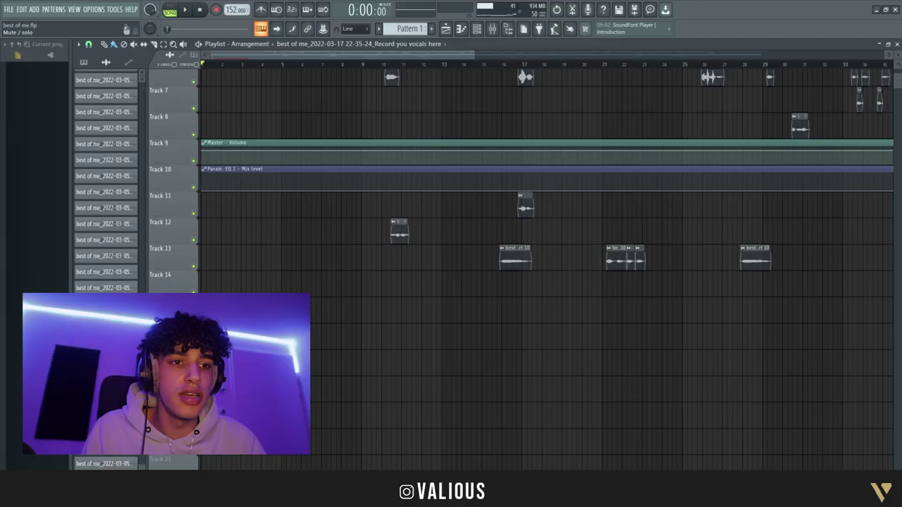
pyautogui.press('space')
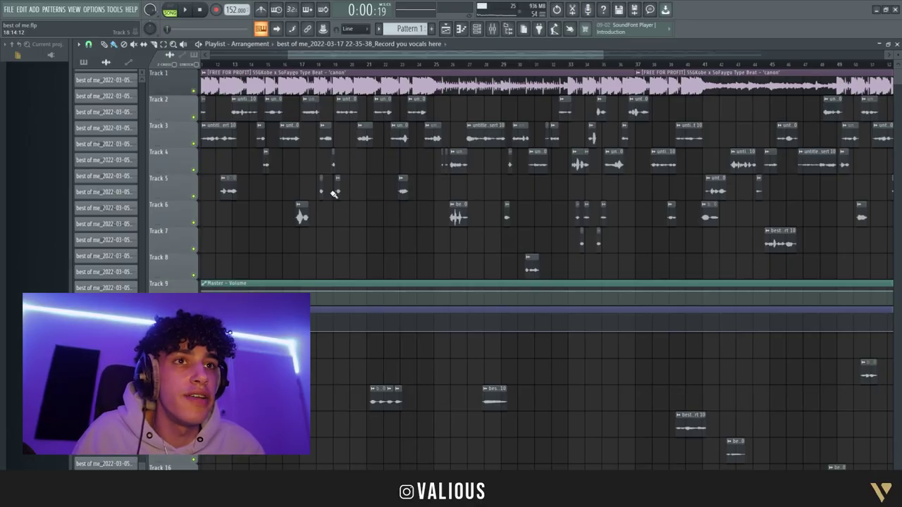
# - Review the audio device settings and the buffer length and input options of the FL Studio ASIO driver
pyautogui.click(94, 9)
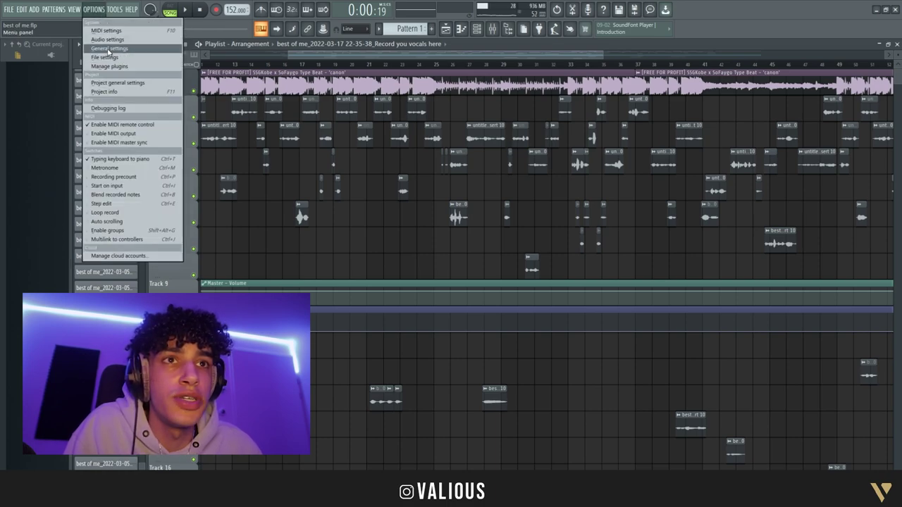
pyautogui.click(107, 39)
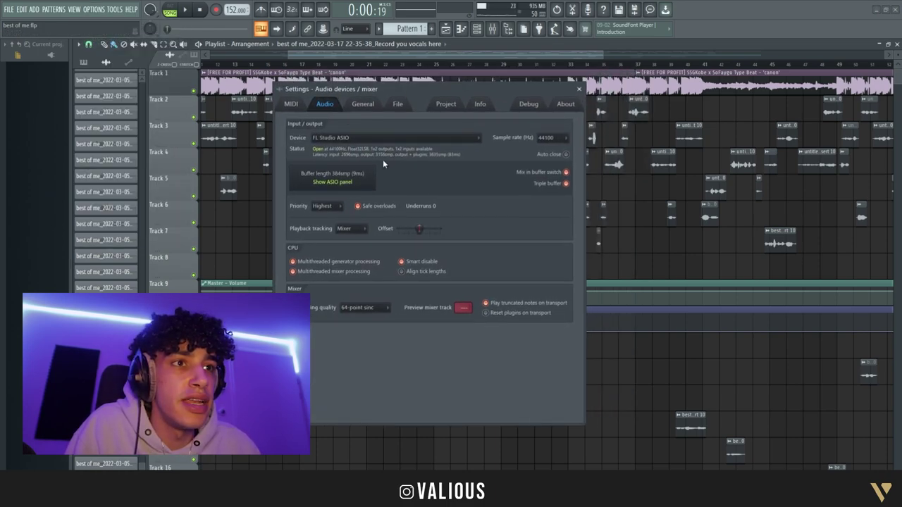
pyautogui.click(337, 182)
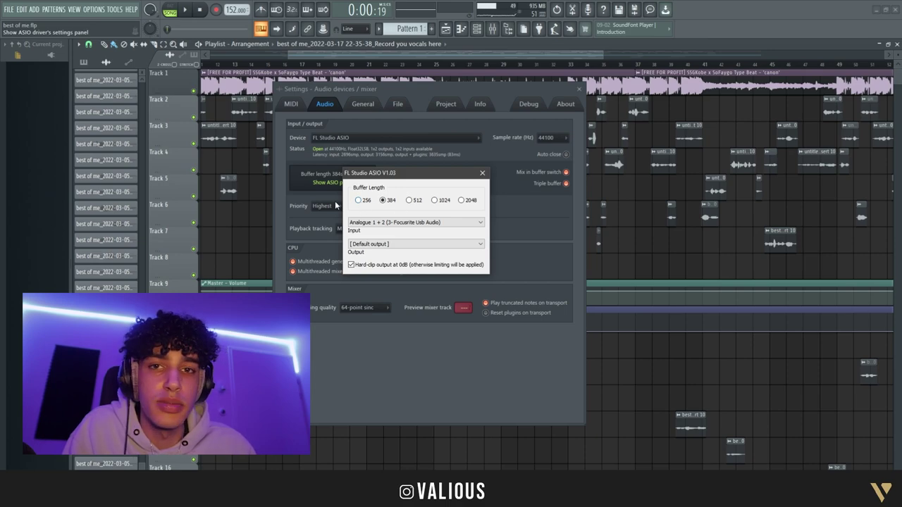
pyautogui.click(482, 173)
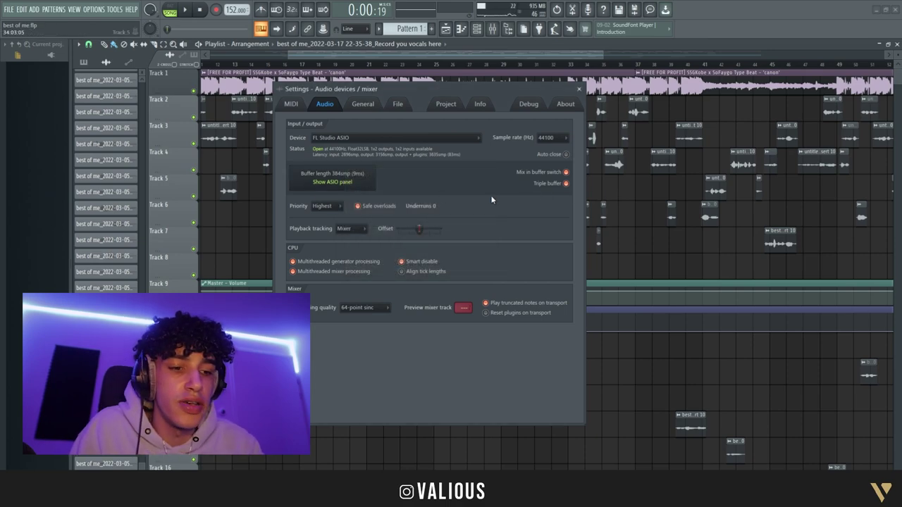
pyautogui.click(332, 182)
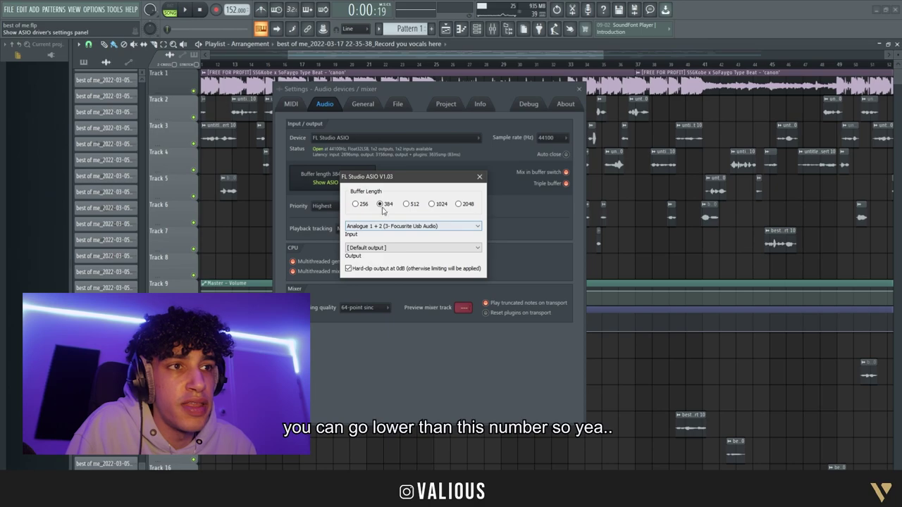
pyautogui.click(479, 177)
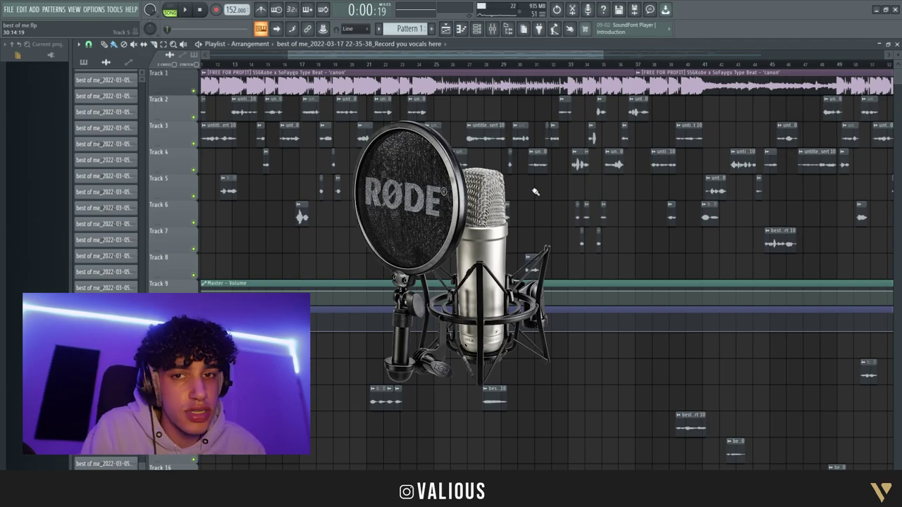
# - Select the vocal clips on Tracks 13 to 16 of the playlist and move them up to the tracks above
pyautogui.scroll(-4, 556, 201)
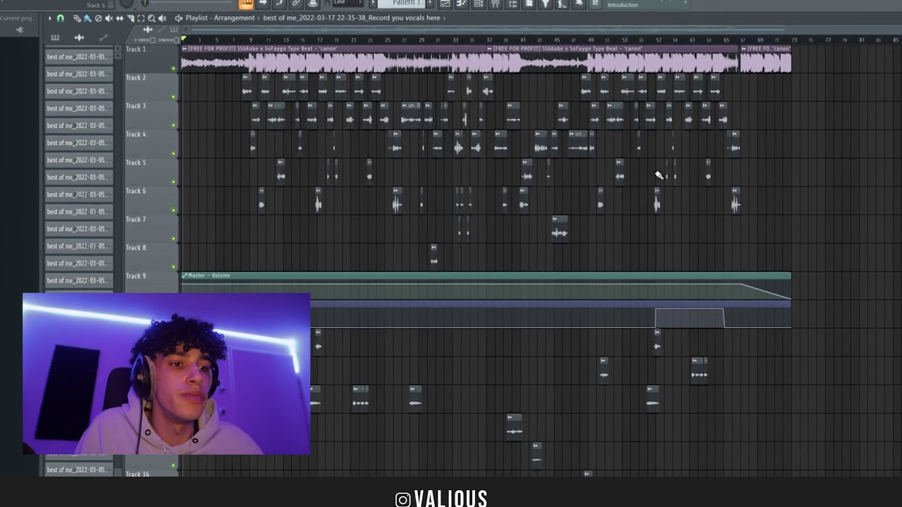
pyautogui.moveTo(693, 398); pyautogui.dragTo(310, 506)
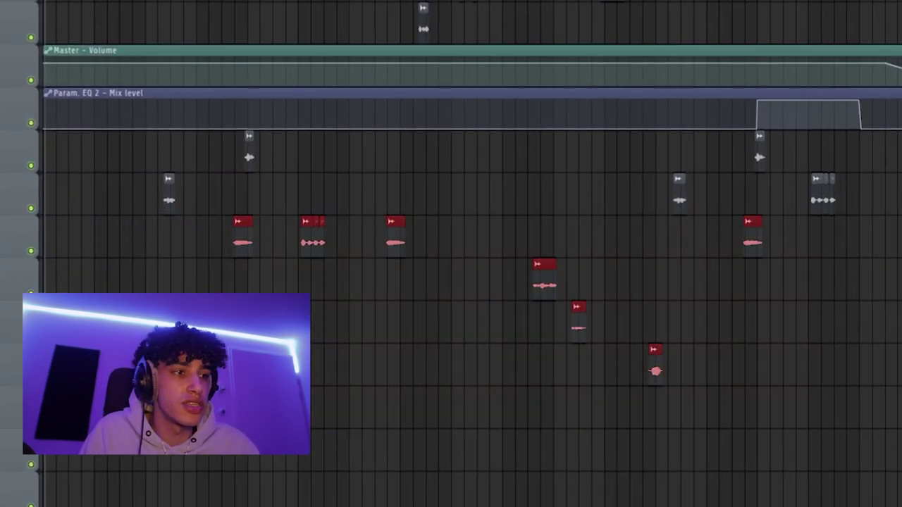
pyautogui.hotkey('shift', 'Up')
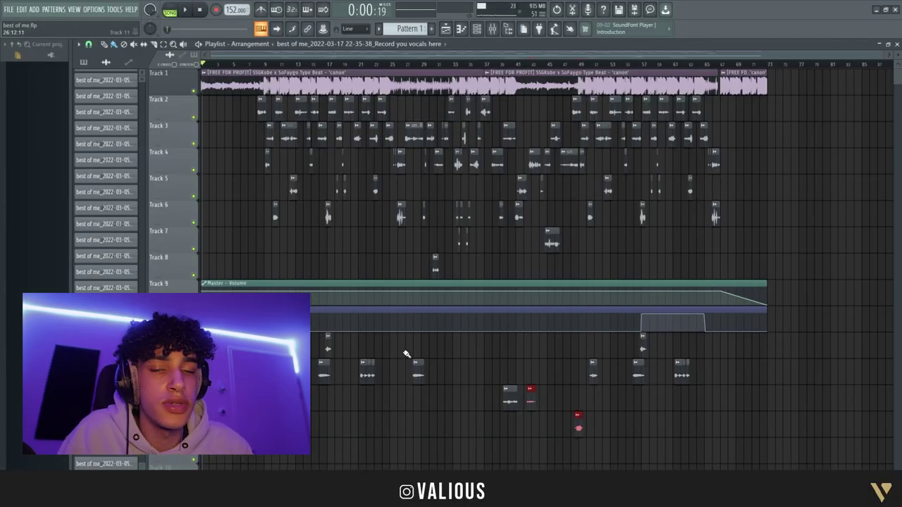